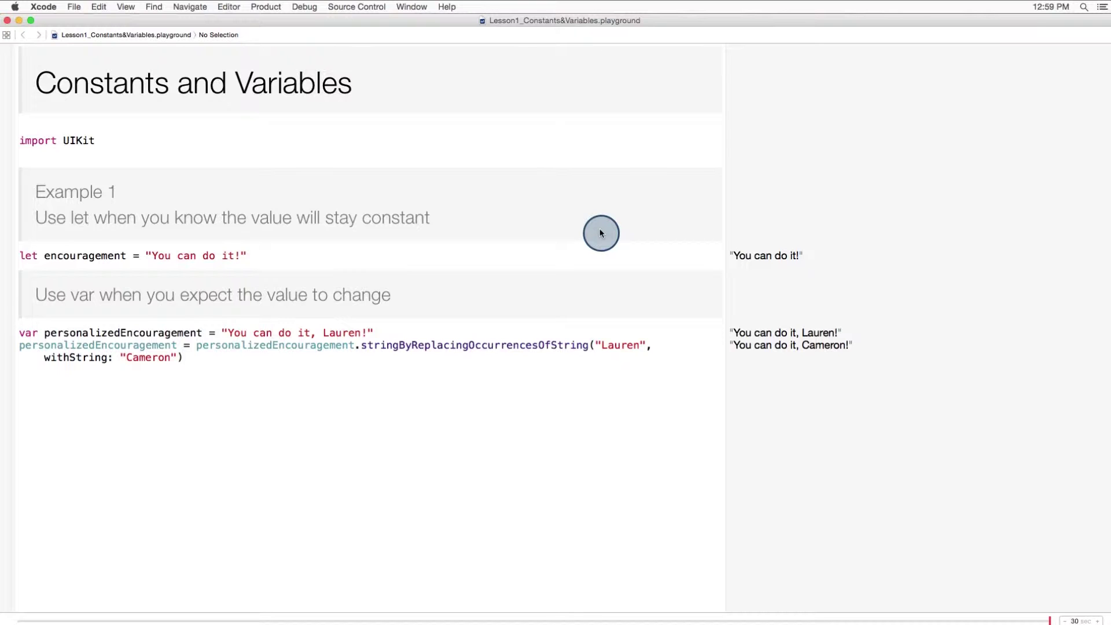
Step: Place the cursor on the personalizedEncouragement declaration line
click(600, 302)
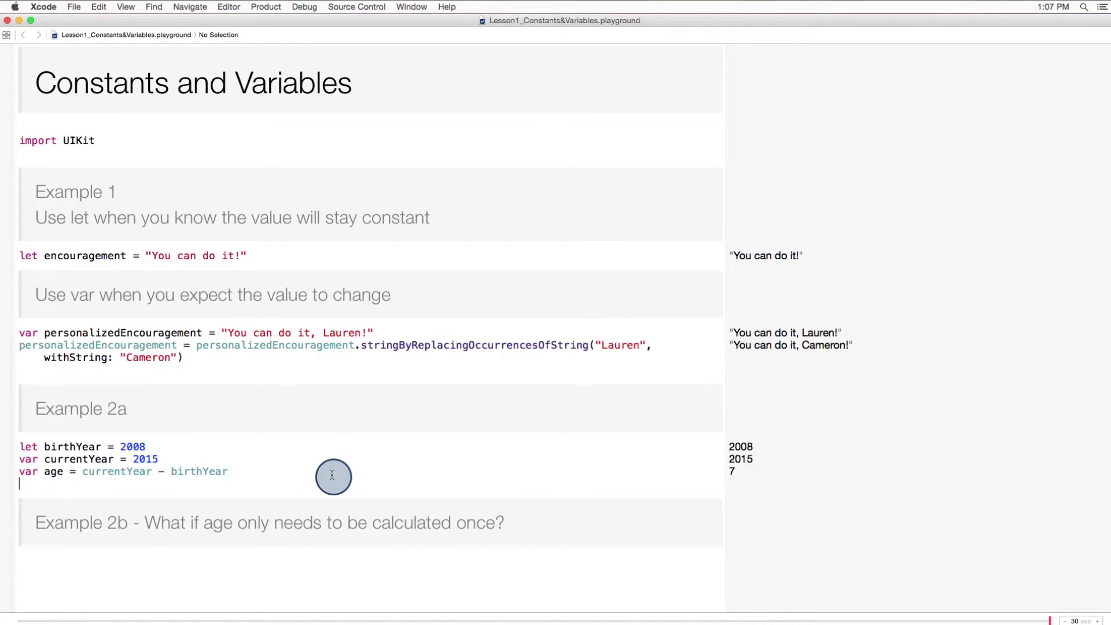
Step: Replace var with let on the currentYear and age declarations
click(23, 471)
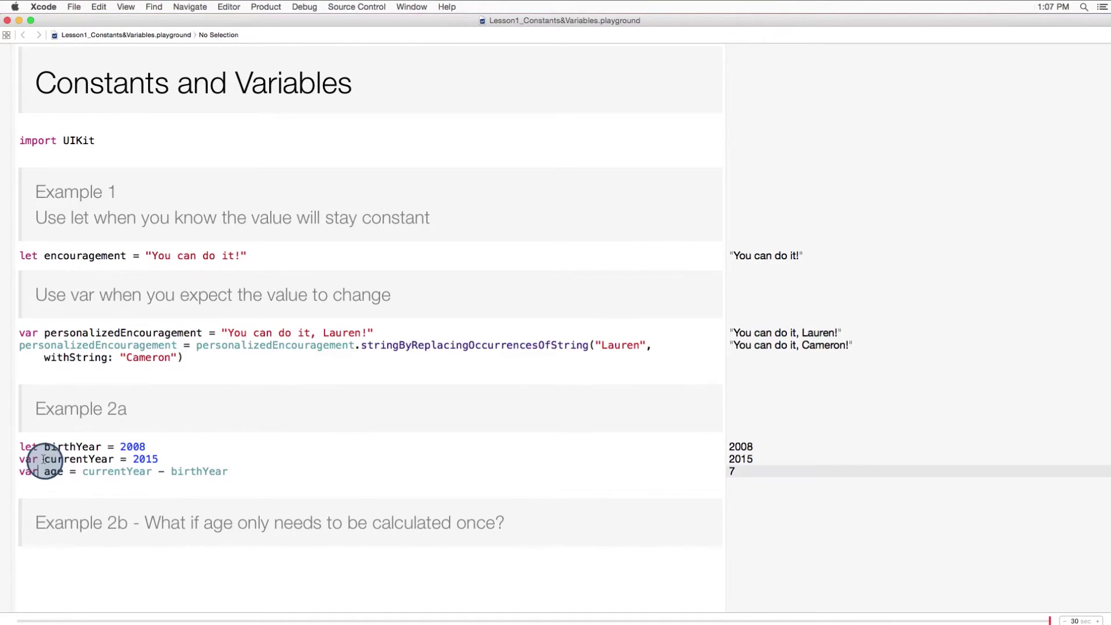
click(22, 459)
text(let)
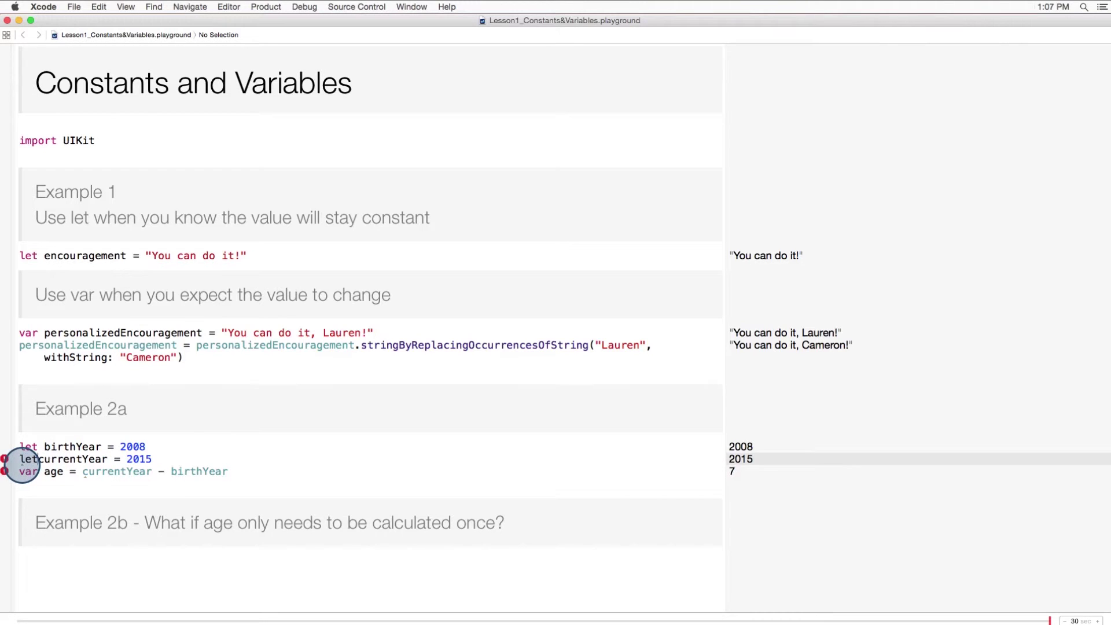
click(32, 471)
key(BackSpace)
key(BackSpace)
key(BackSpace)
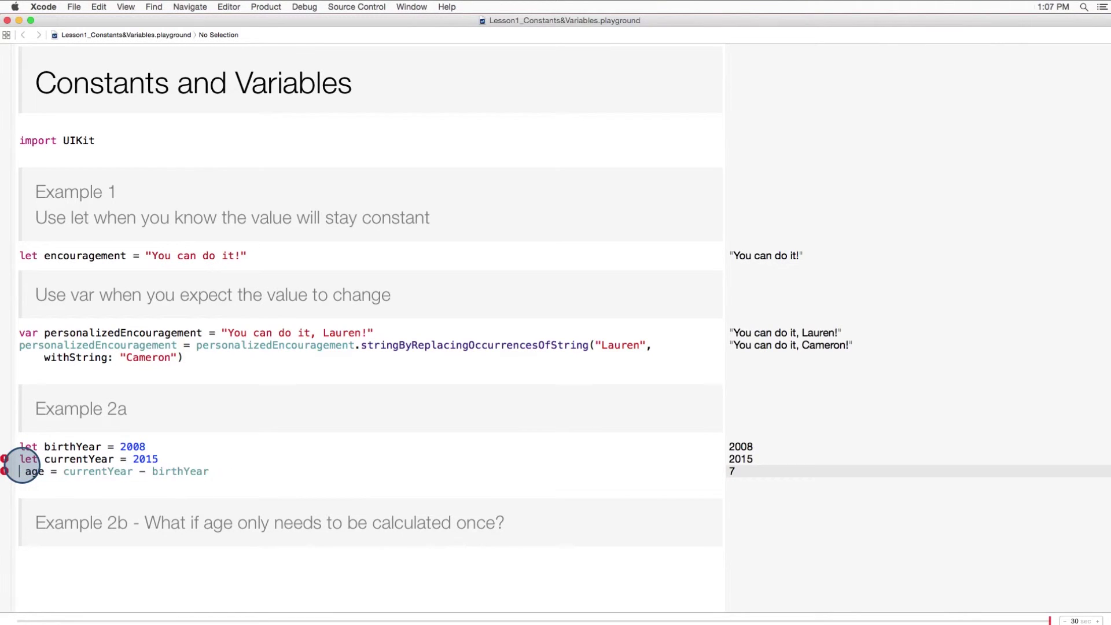
text(let)
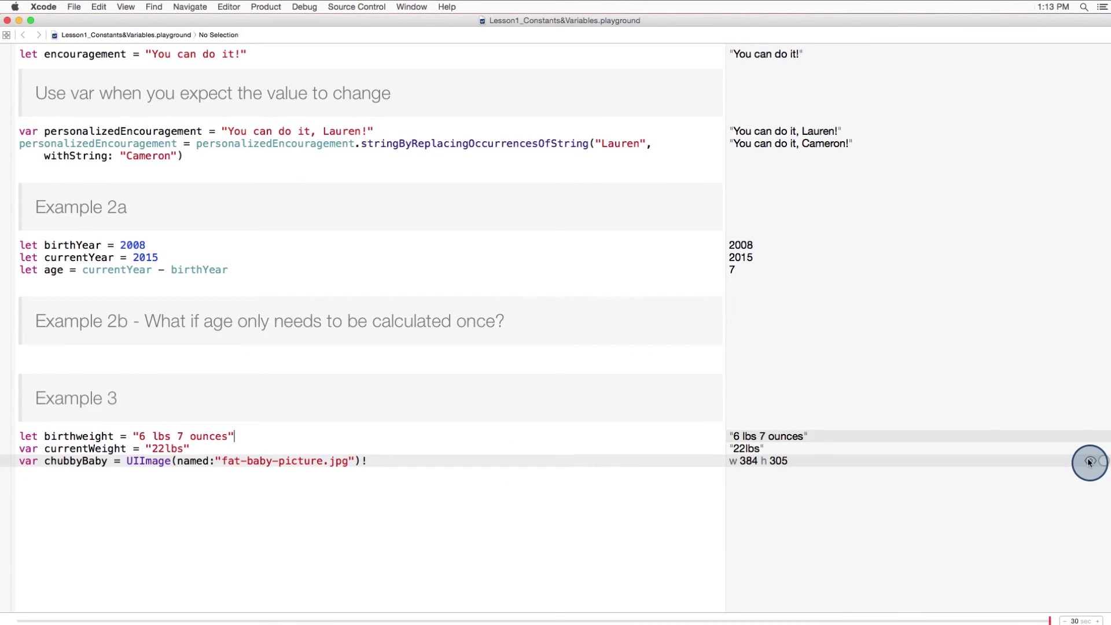
Step: Preview the chubbyBaby image result in Quick Look
click(1089, 461)
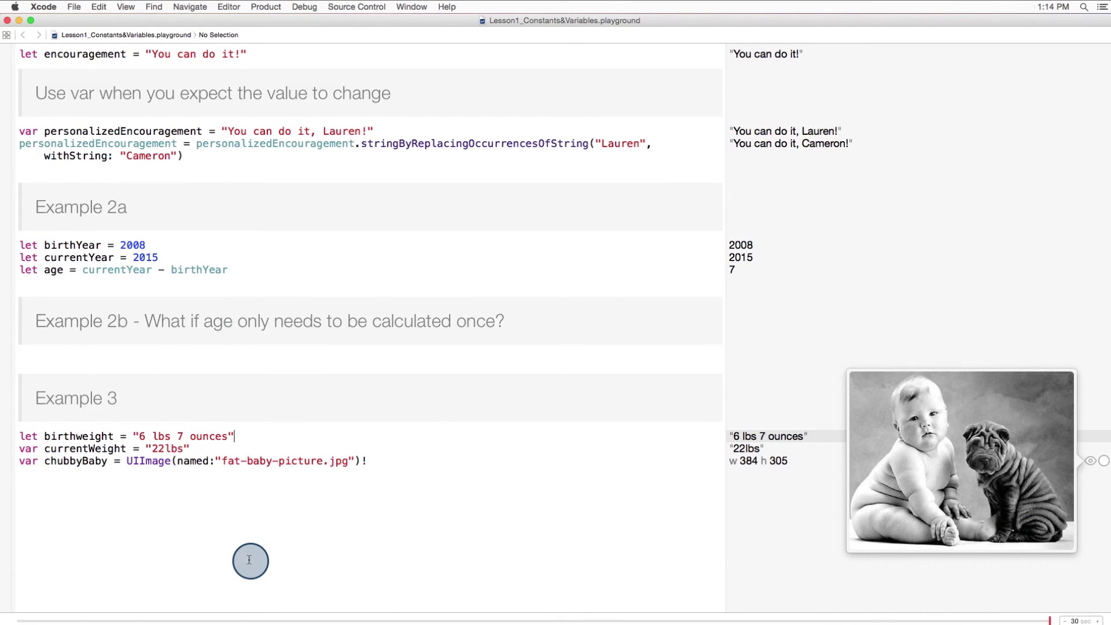